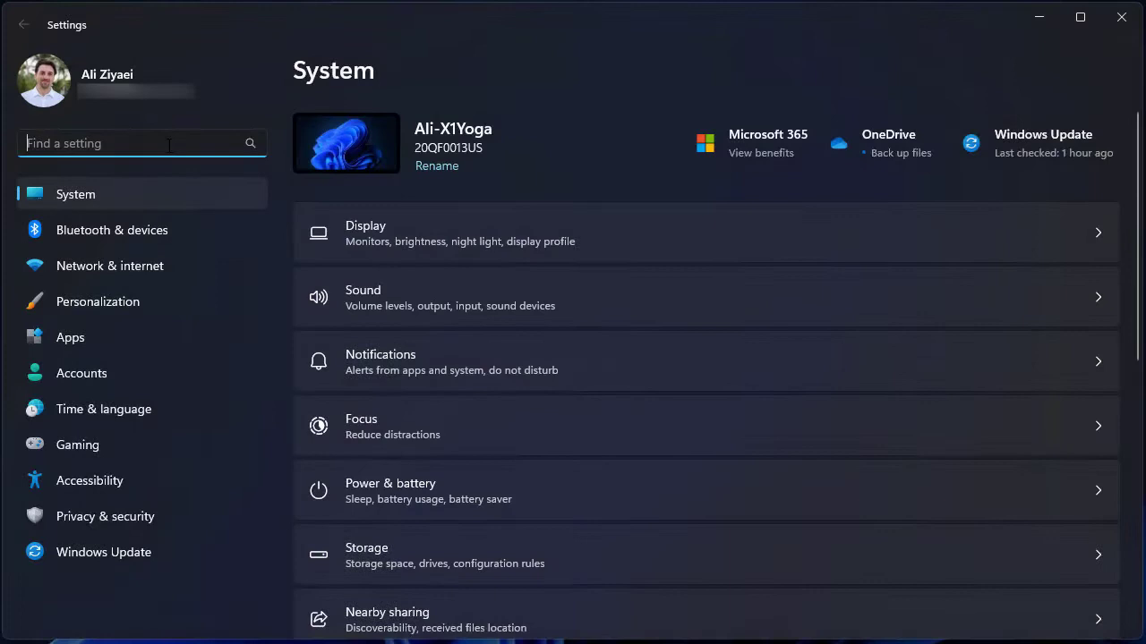
Search Settings for 'smart app control' and open its page, which shows Evaluation mode.
text(smart ap)
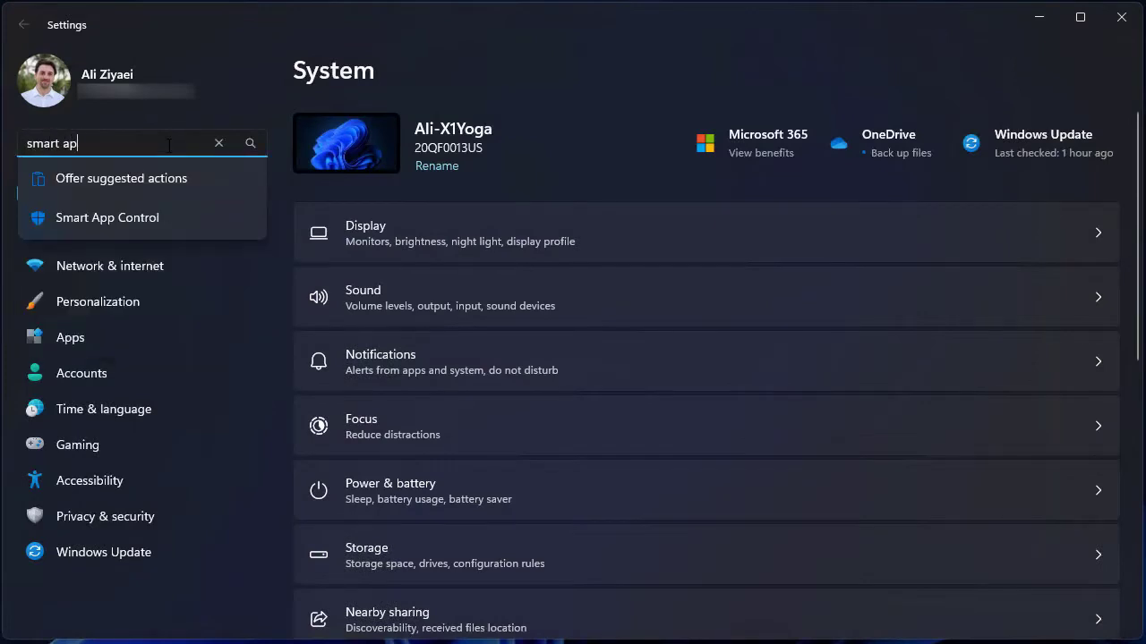
text(p control)
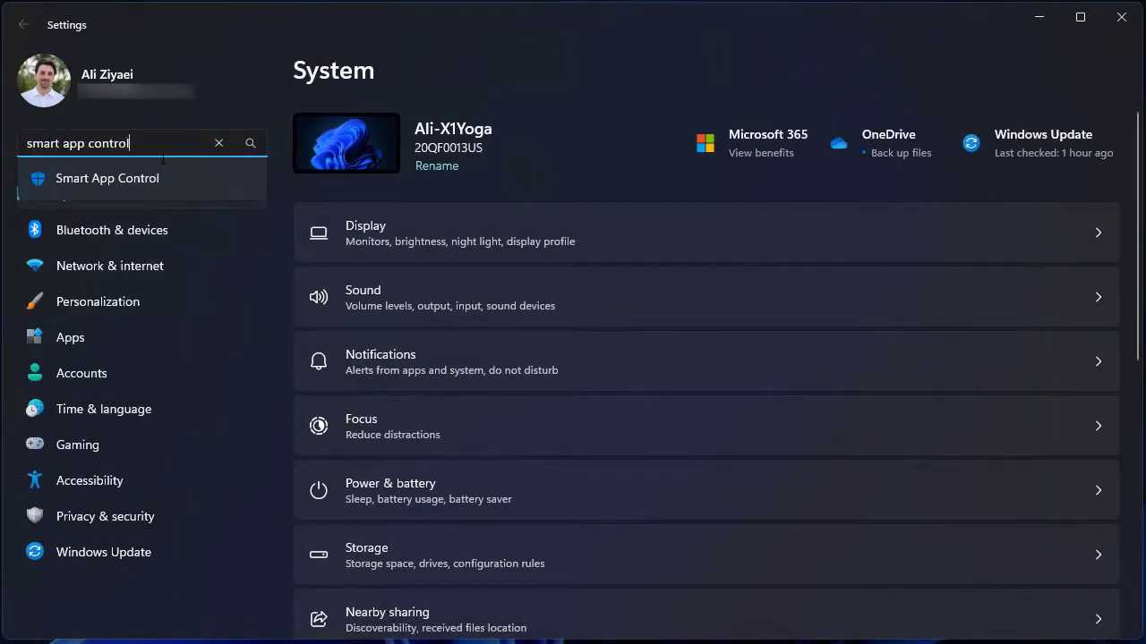
click(145, 178)
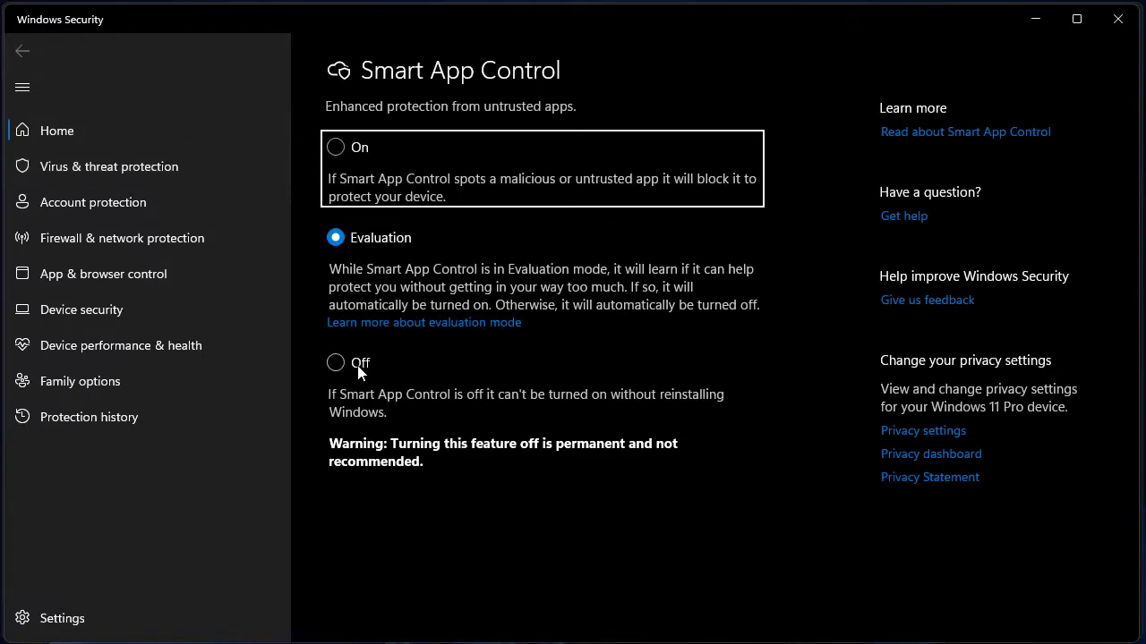
Open the Windows Security Settings page and view the installed security providers.
click(68, 622)
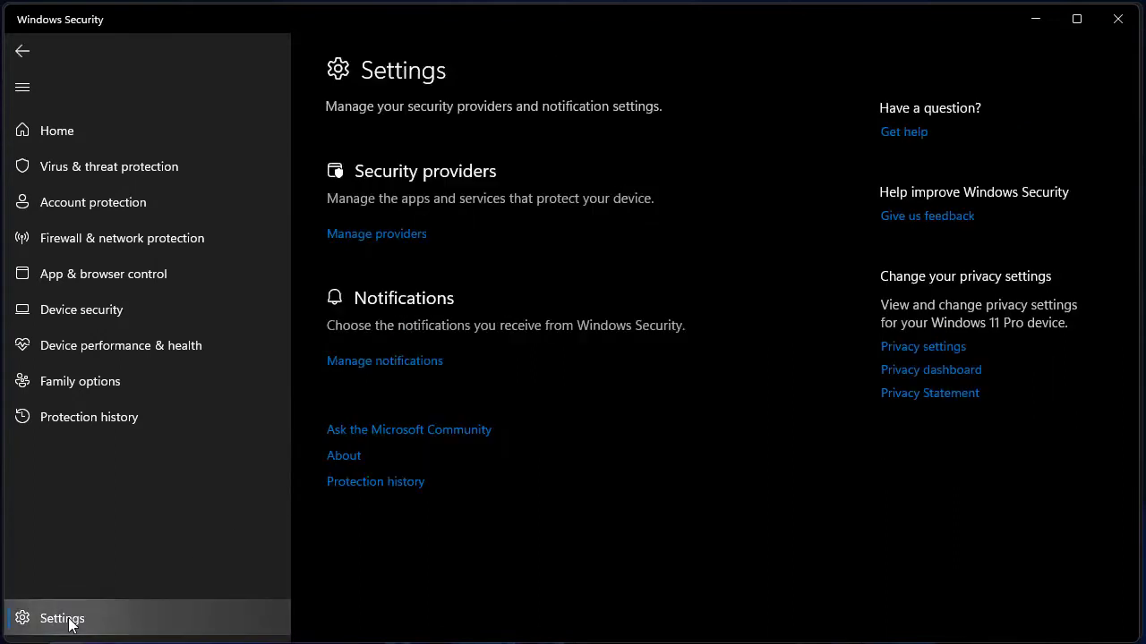
click(409, 234)
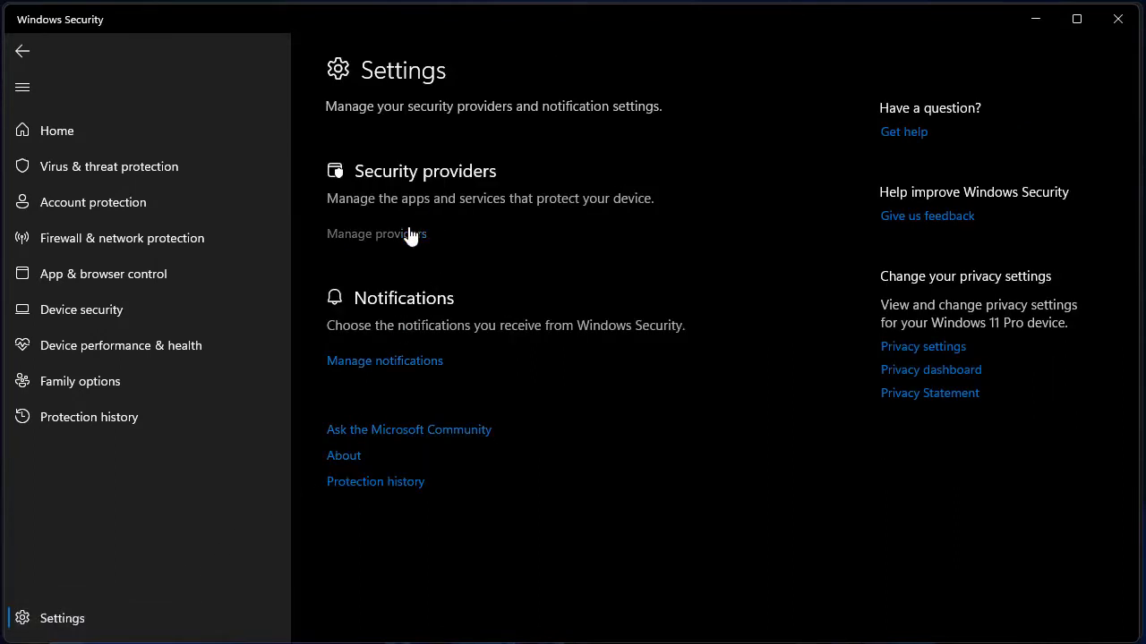
click(22, 51)
Review the Windows Security notification settings, then return to the Settings page.
click(396, 362)
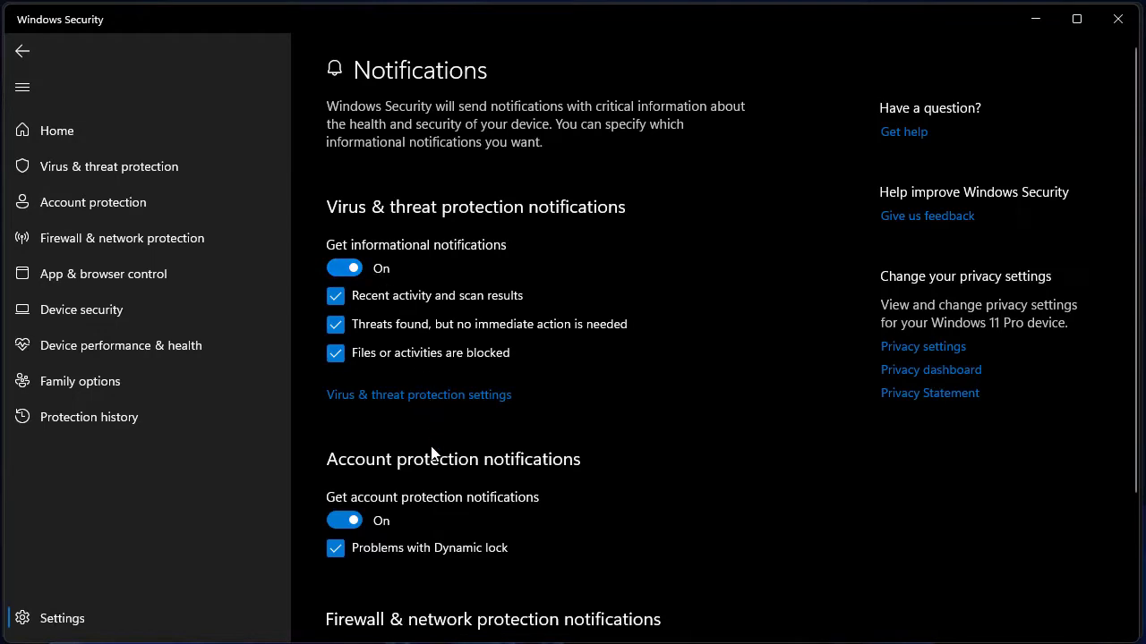
scroll(461, 573, down, 3)
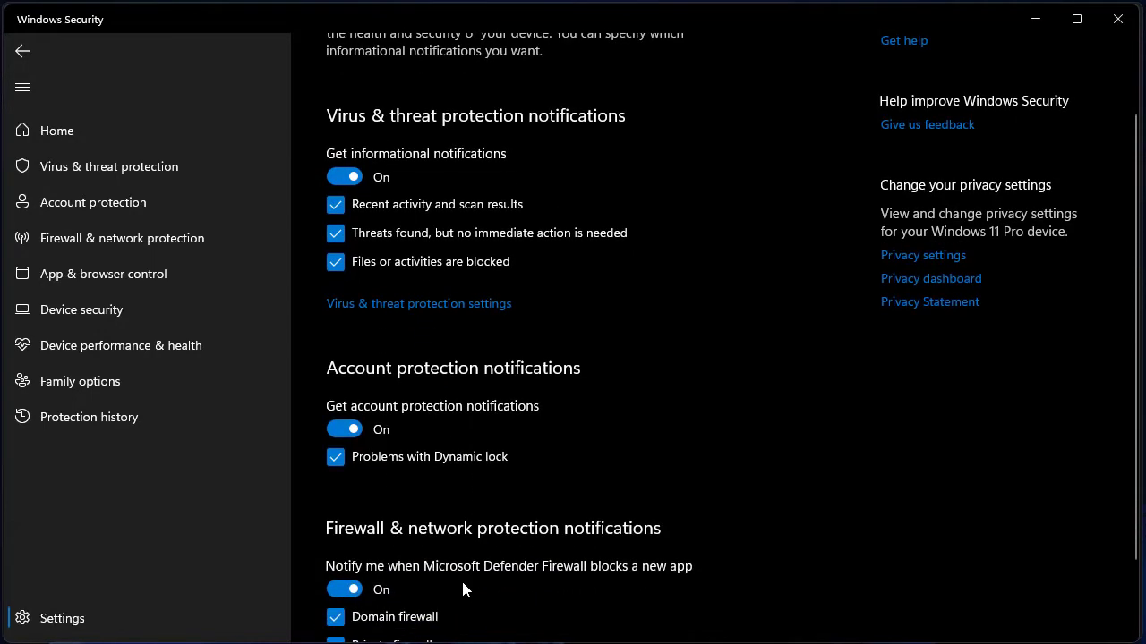
scroll(461, 580, up, 3)
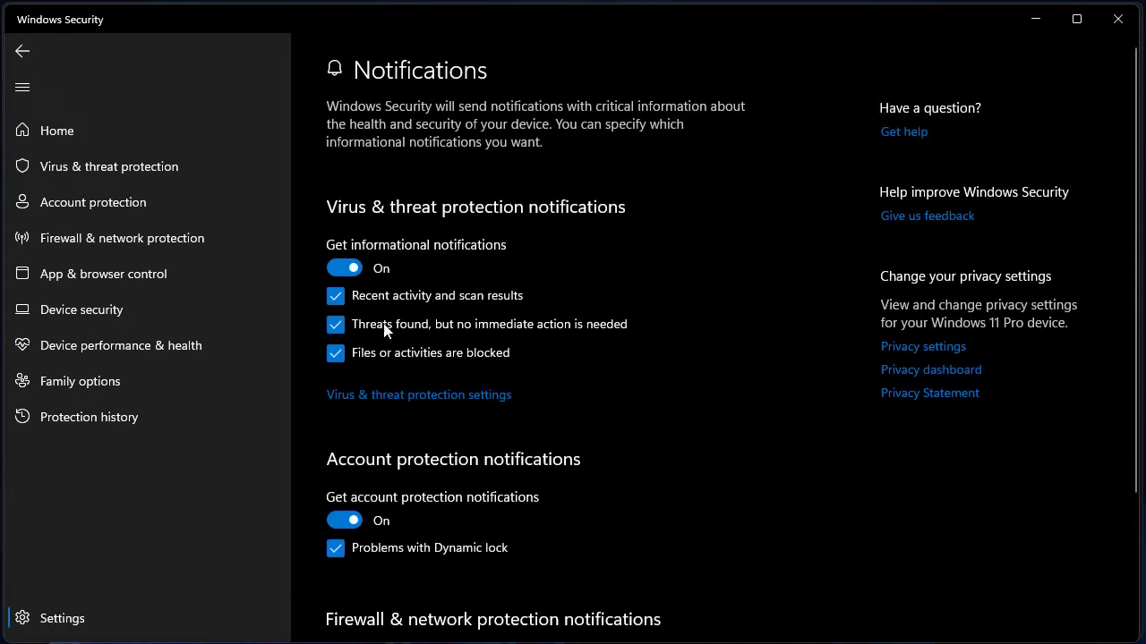
click(22, 54)
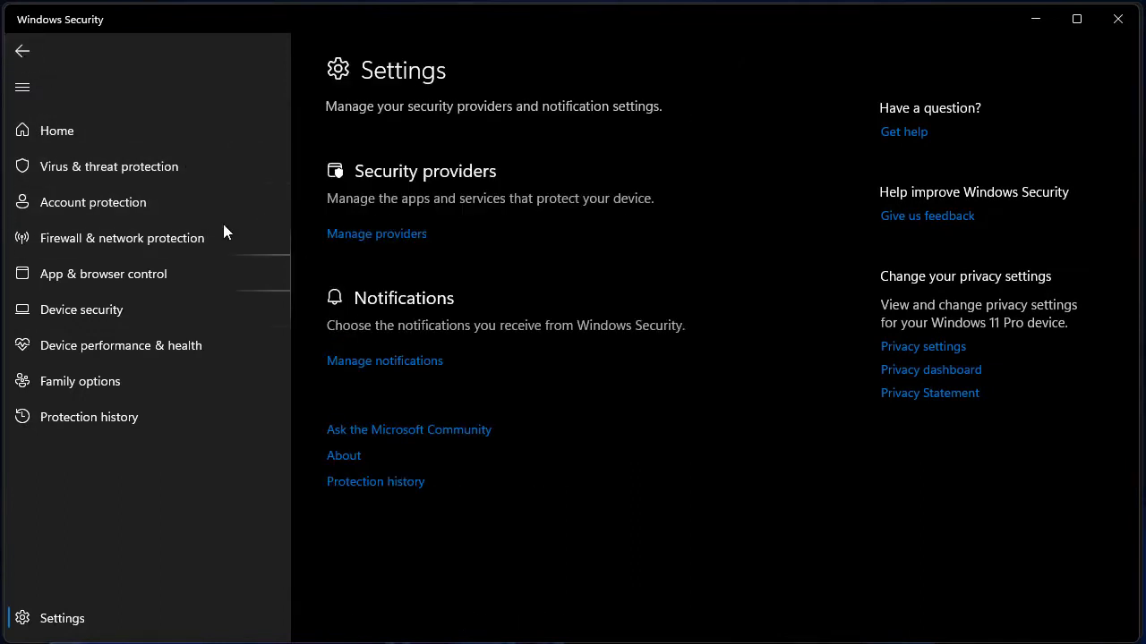
Go back to Smart App Control and switch it On, approving the administrator prompt.
click(26, 60)
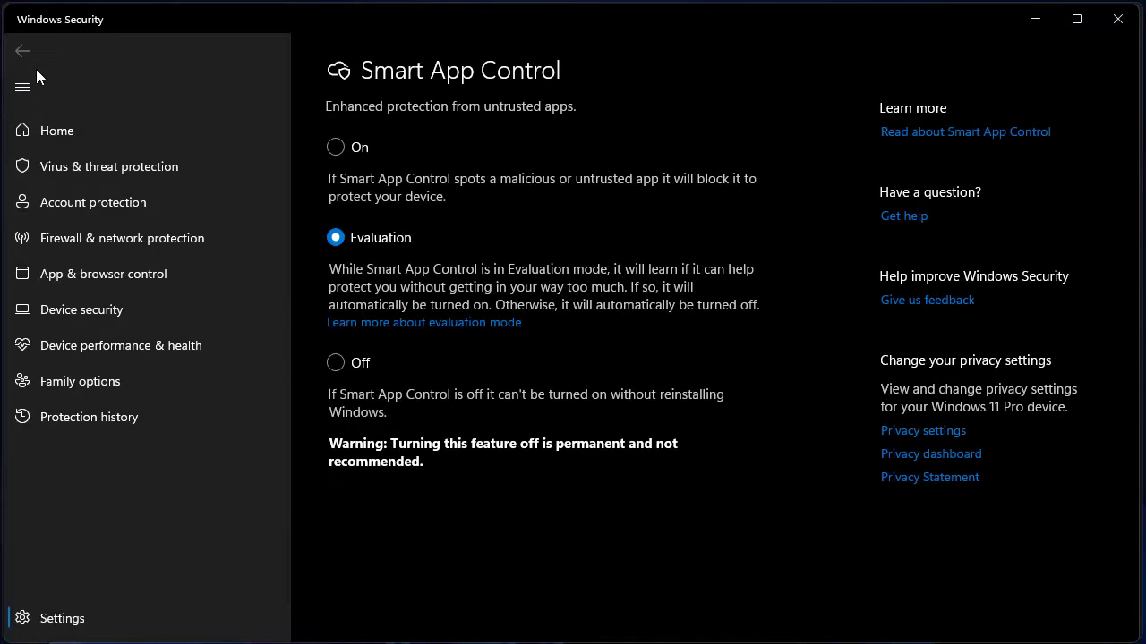
click(337, 147)
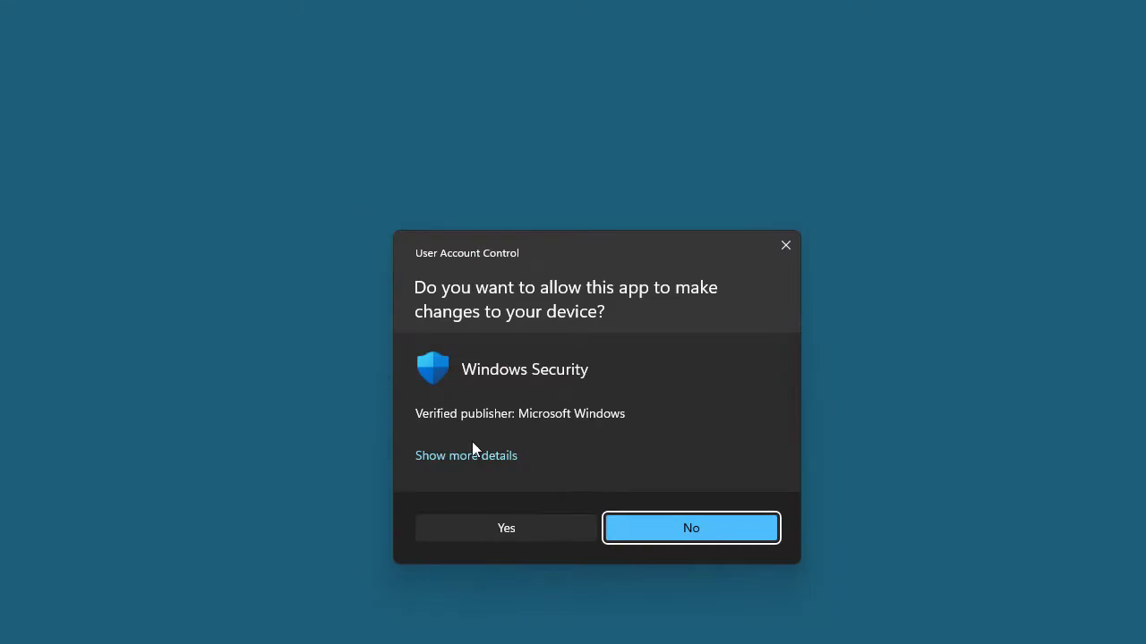
click(518, 529)
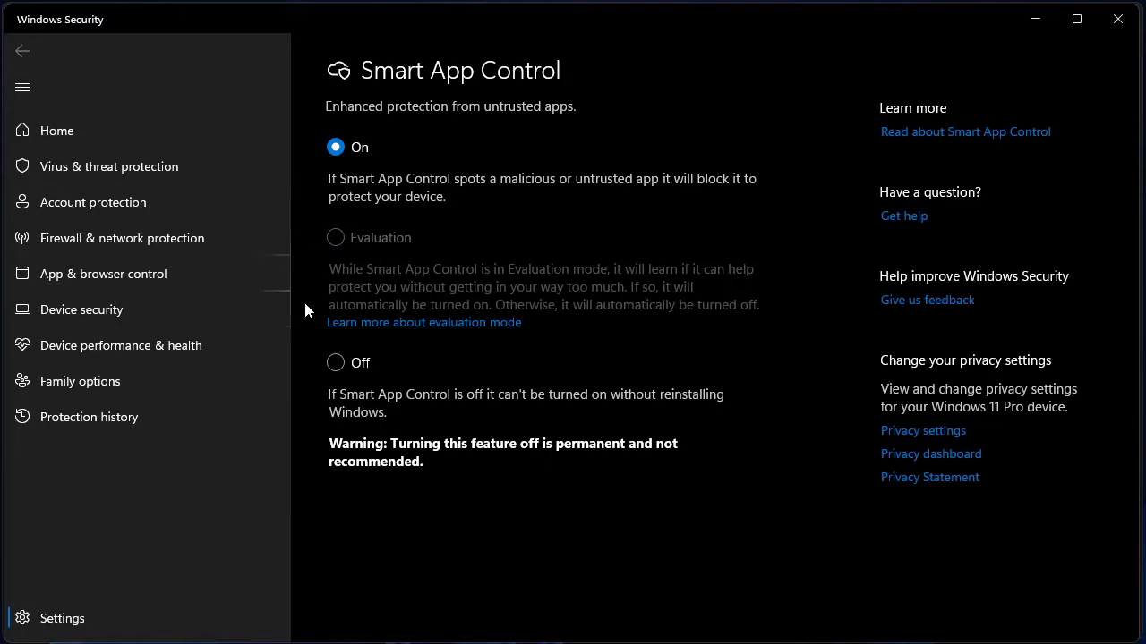
Turn Smart App Control Off, accepting the permanent turn-off warning and the admin prompt.
click(335, 363)
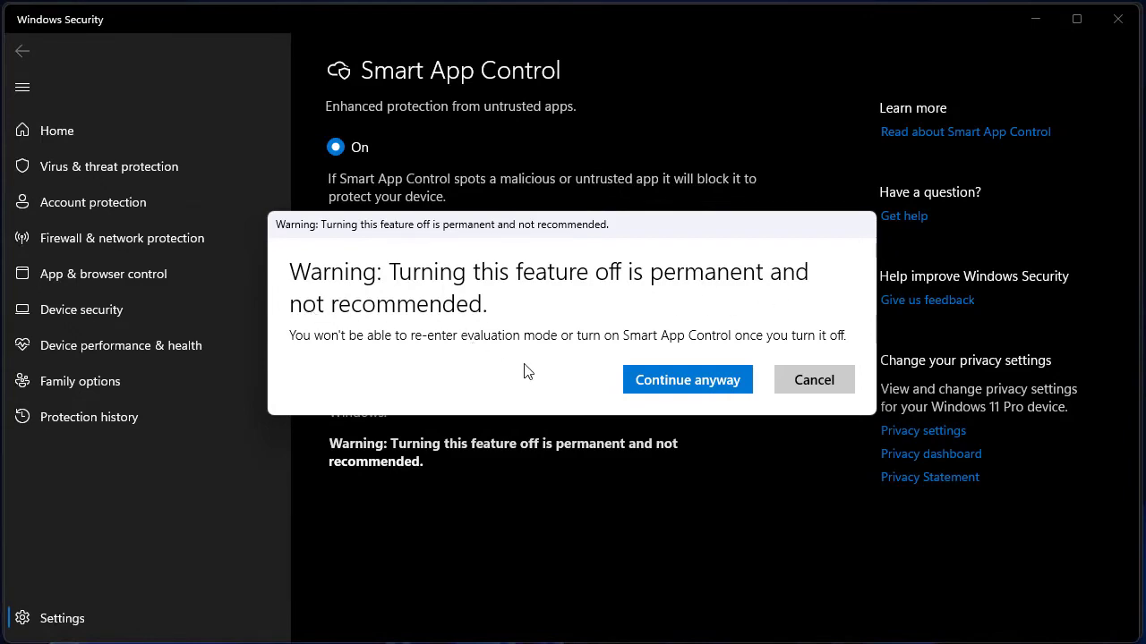
click(677, 390)
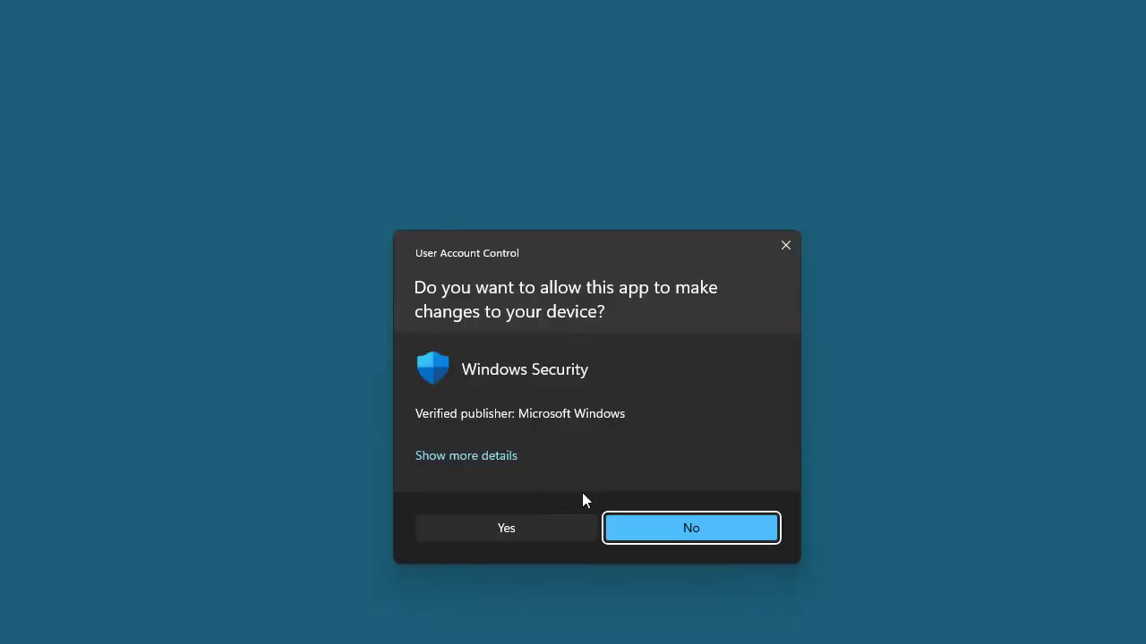
click(530, 536)
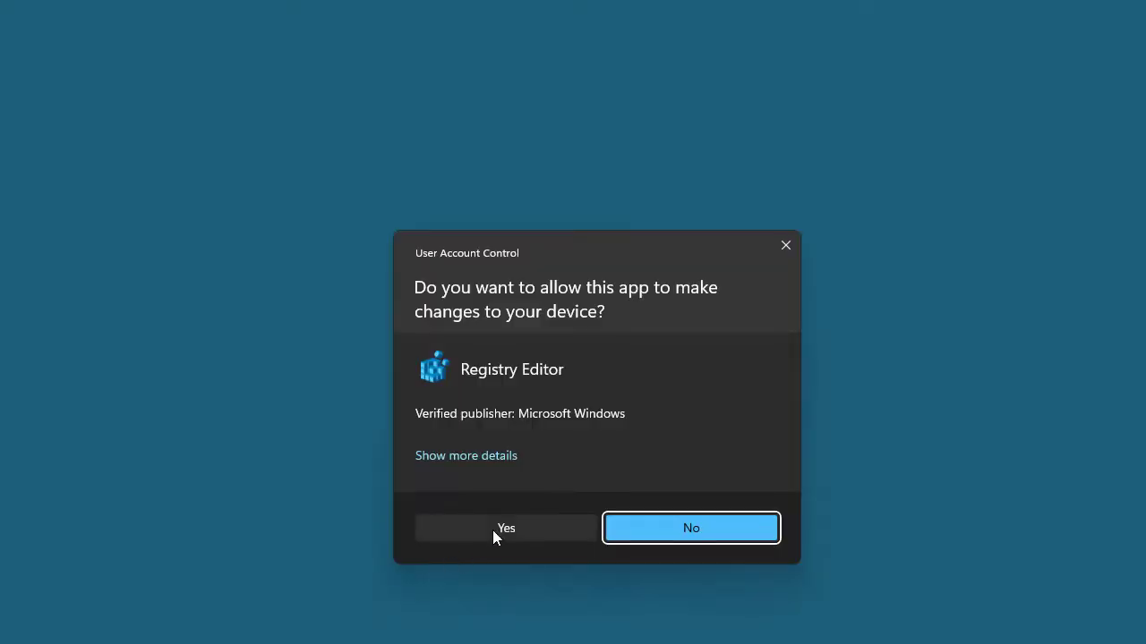
Allow Registry Editor, open HKLM\SYSTEM\CurrentControlSet\Control\CI\Policy and widen the Name column.
click(493, 531)
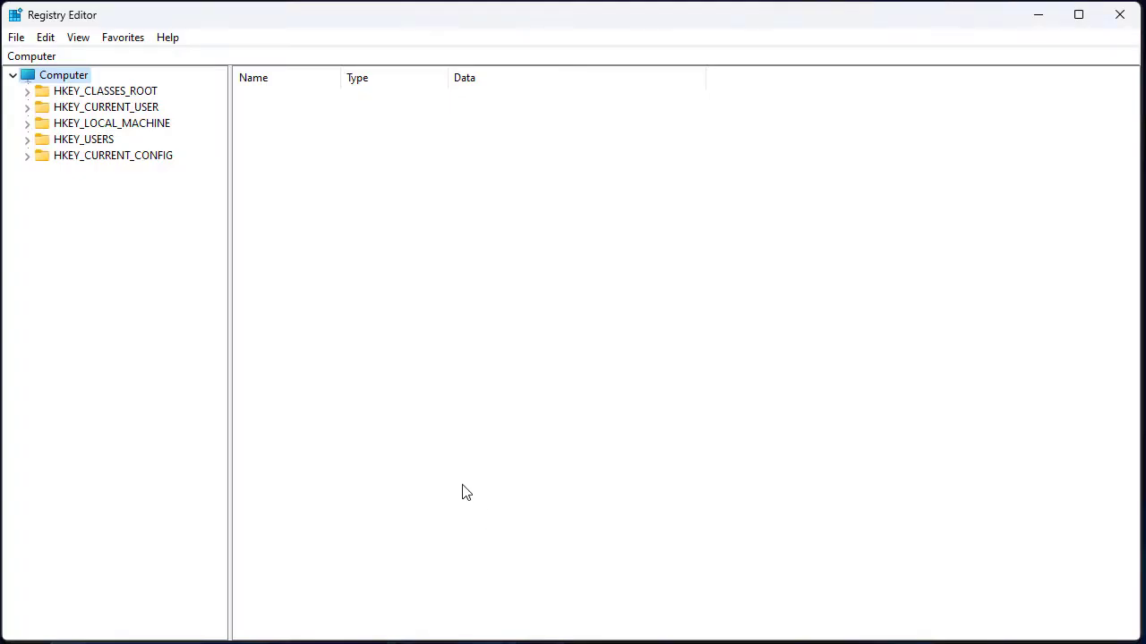
double_click(112, 125)
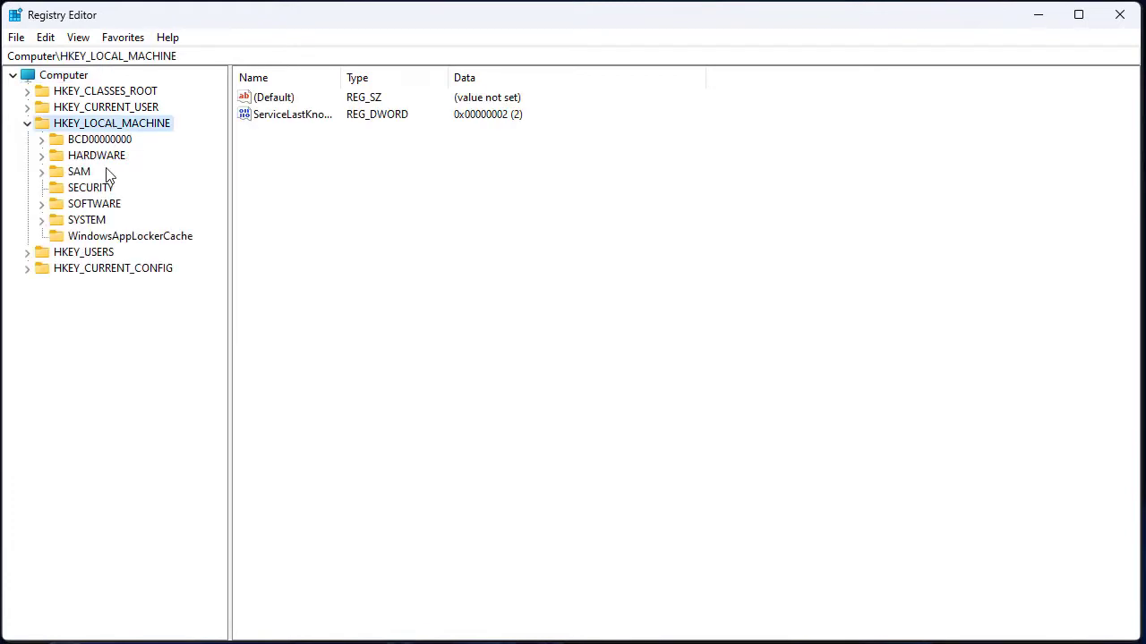
double_click(93, 224)
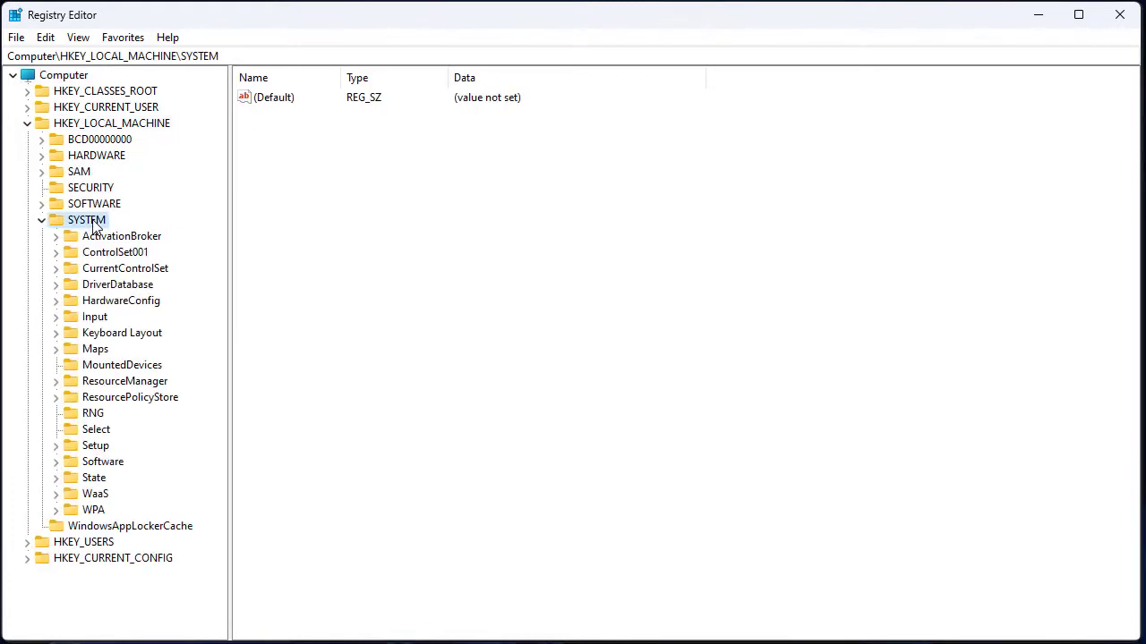
double_click(123, 270)
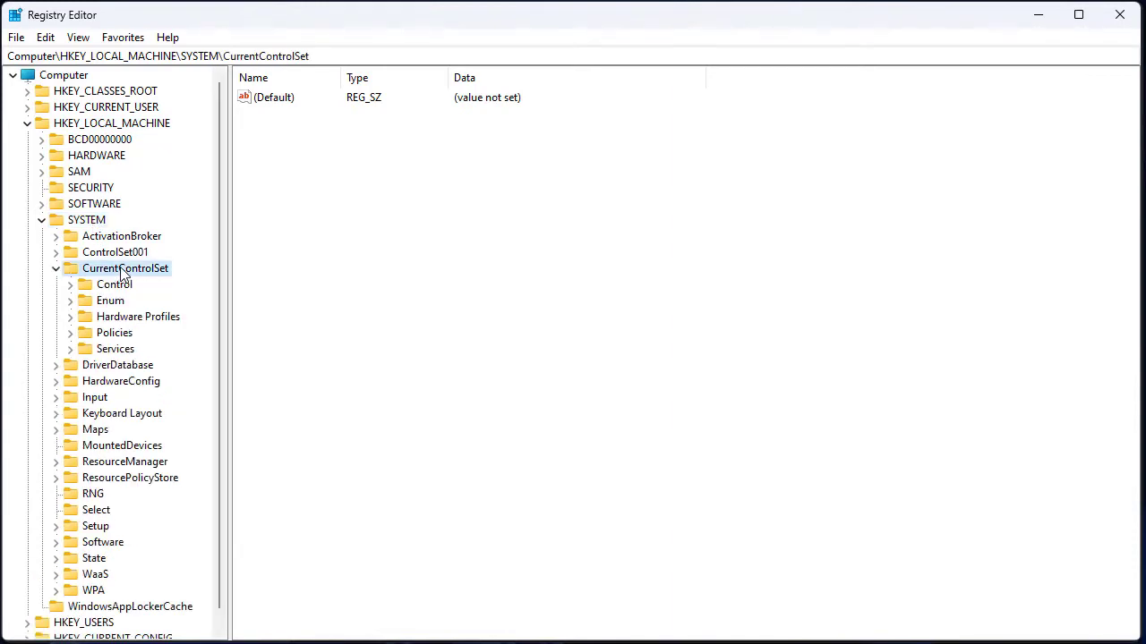
double_click(117, 285)
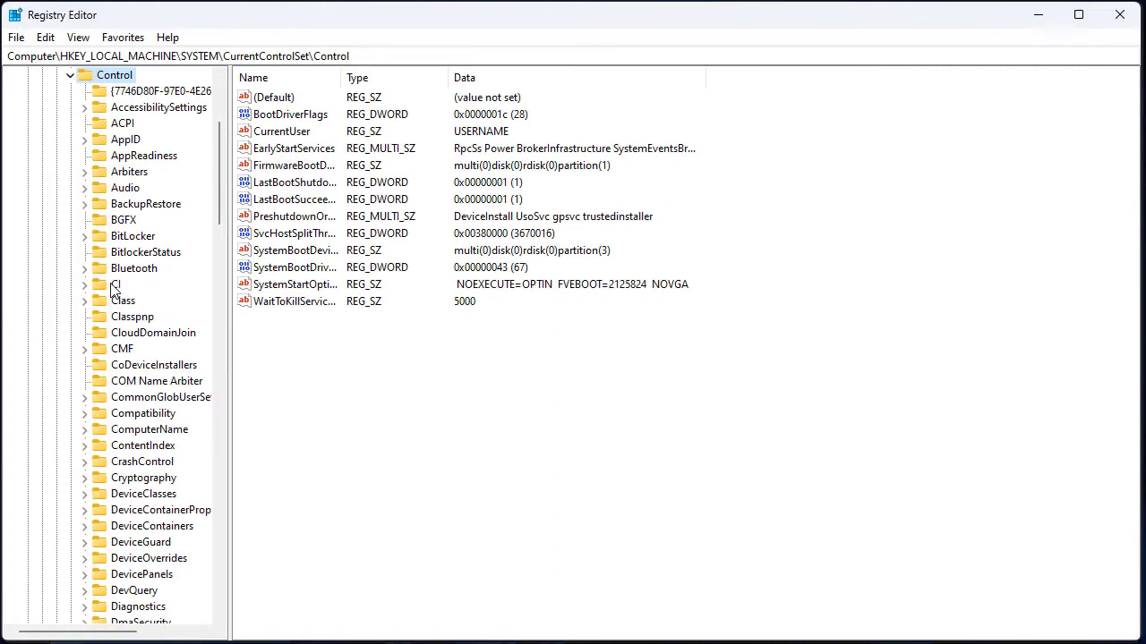
double_click(114, 287)
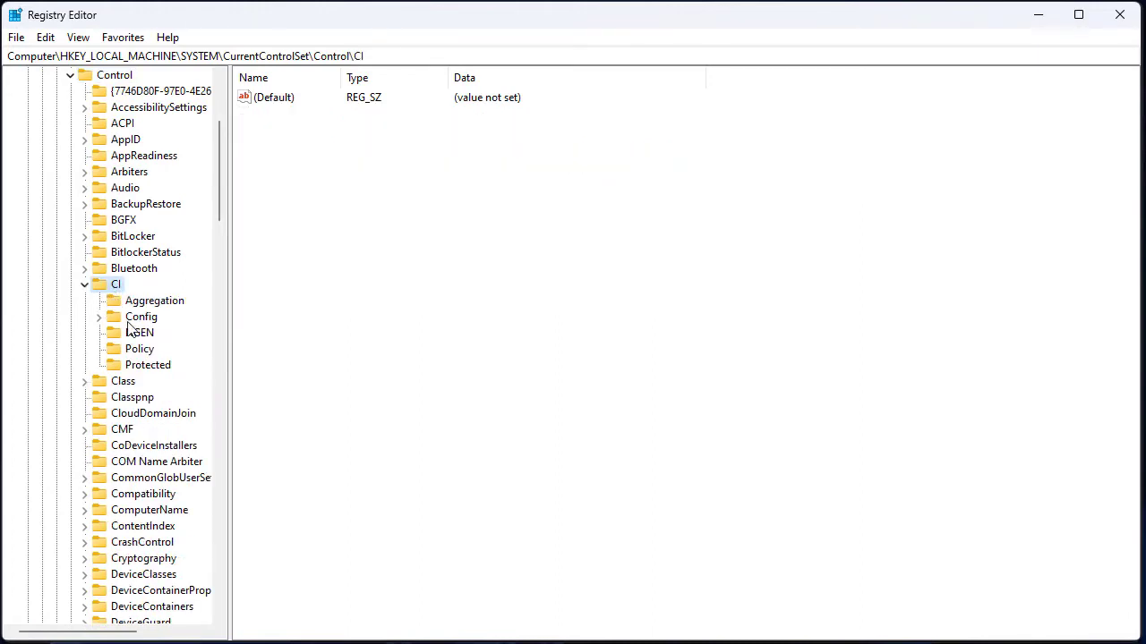
click(141, 352)
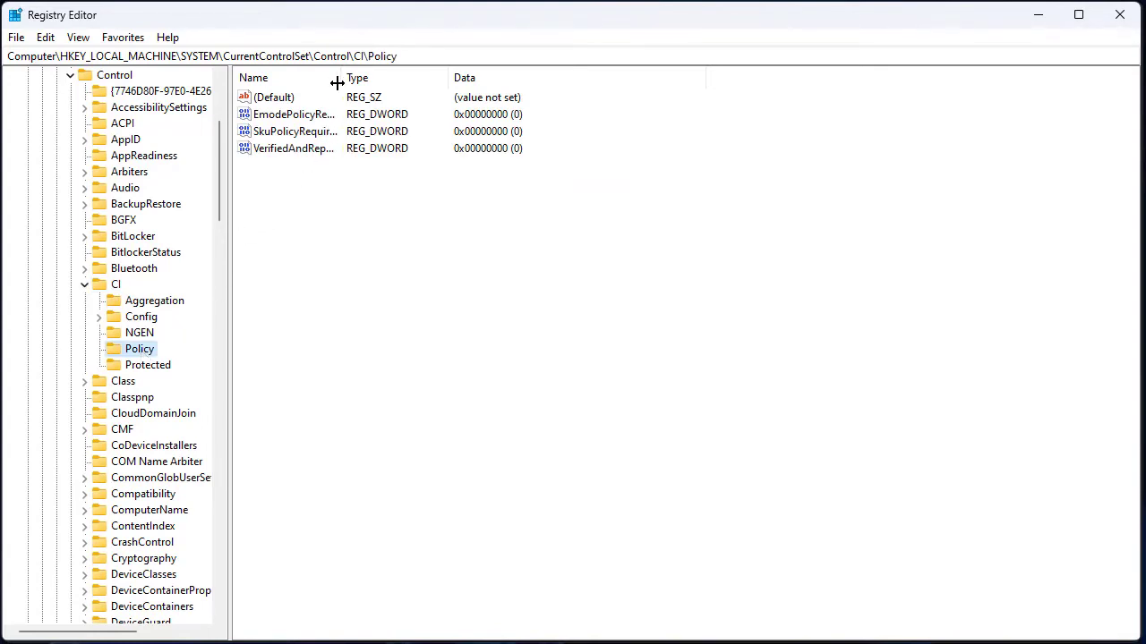
drag(341, 77, 464, 78)
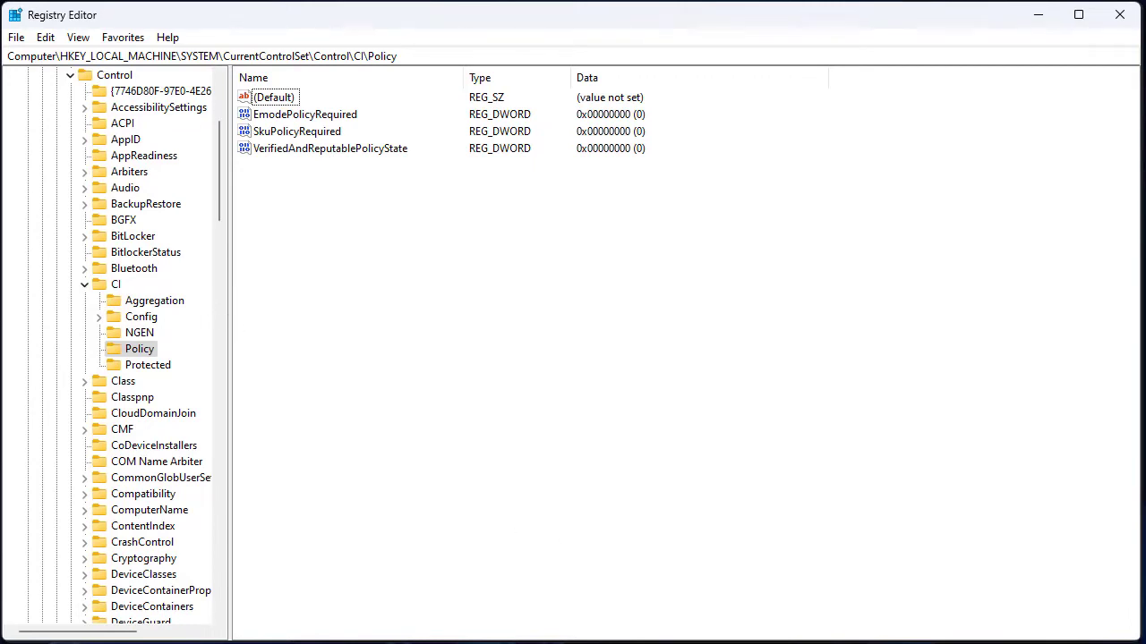
Set the VerifiedAndReputablePolicyState DWORD value to 1.
click(327, 152)
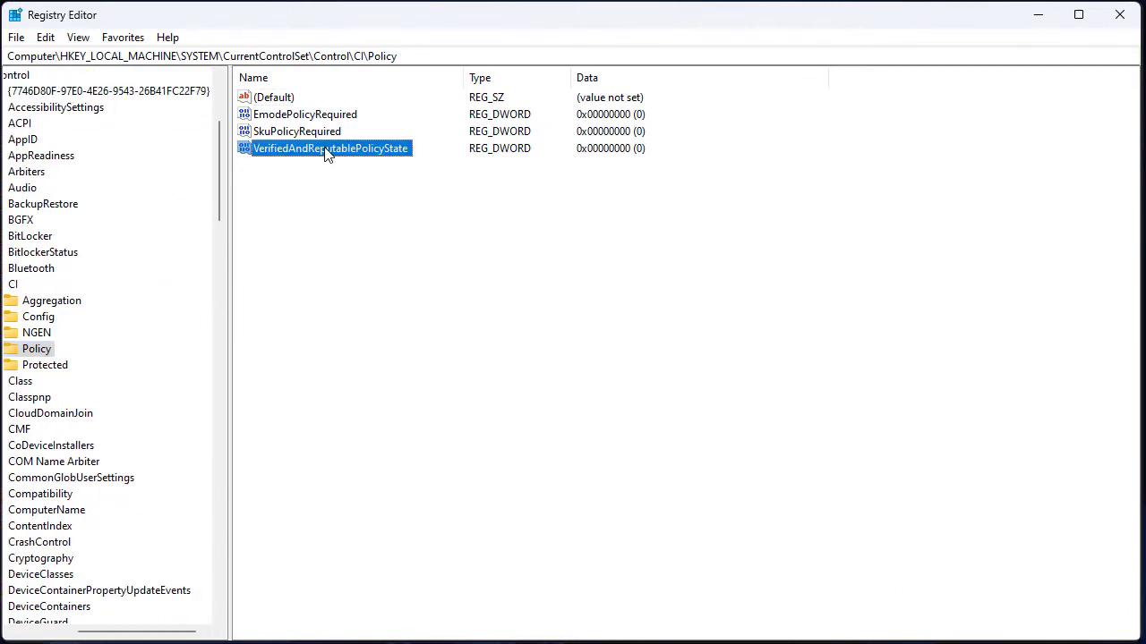
double_click(327, 151)
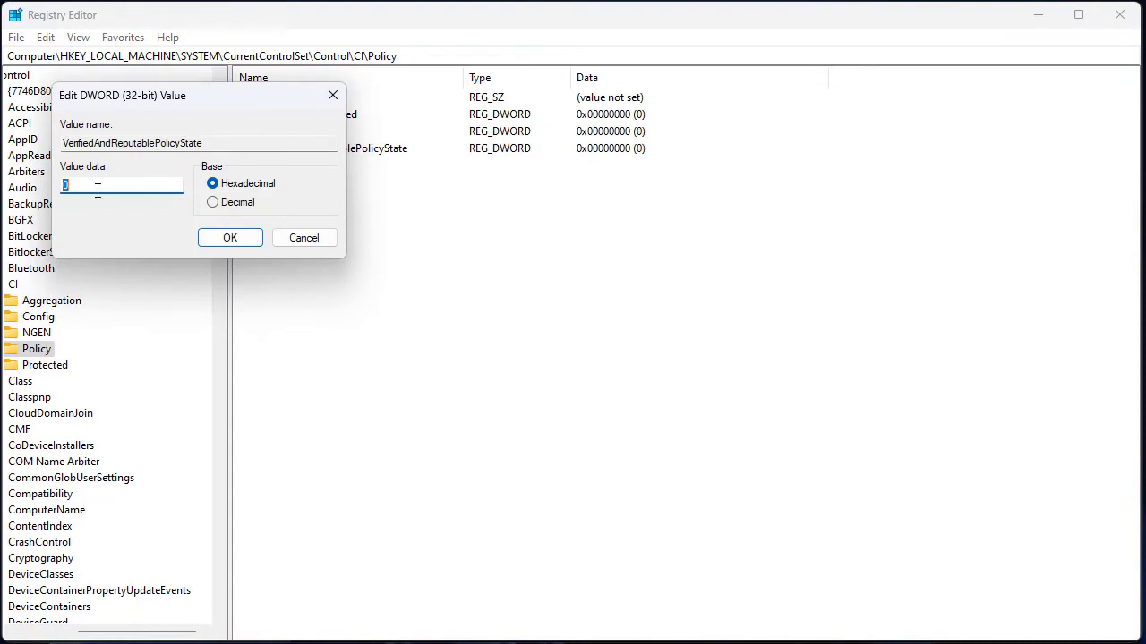
click(224, 239)
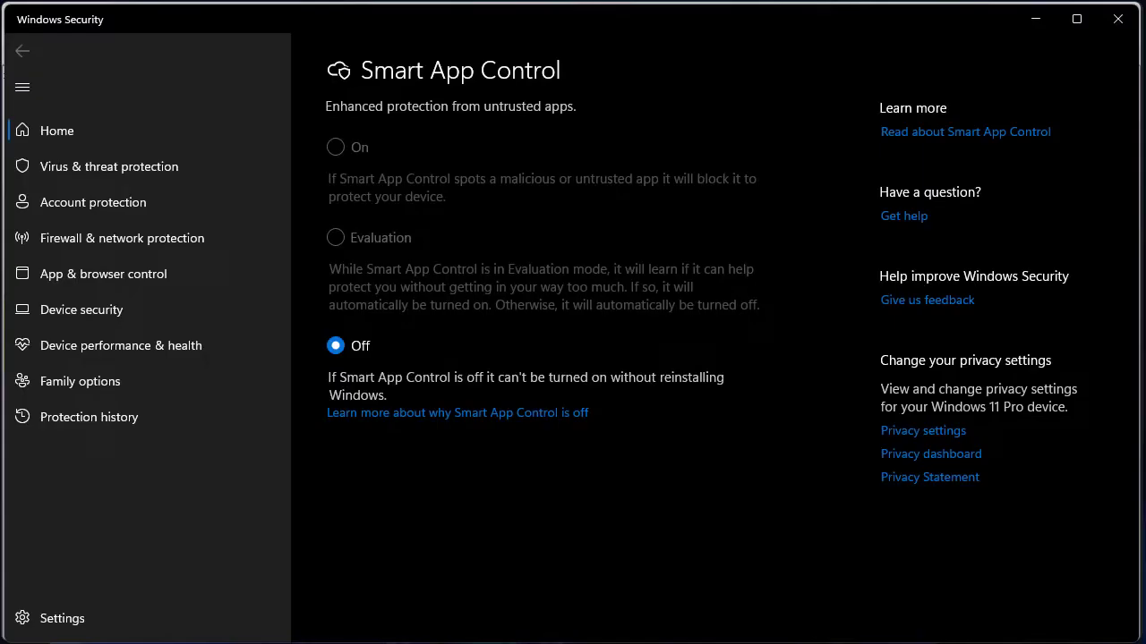
Reopen Smart App Control via a 'smart app' Settings search to confirm it shows On.
click(1117, 19)
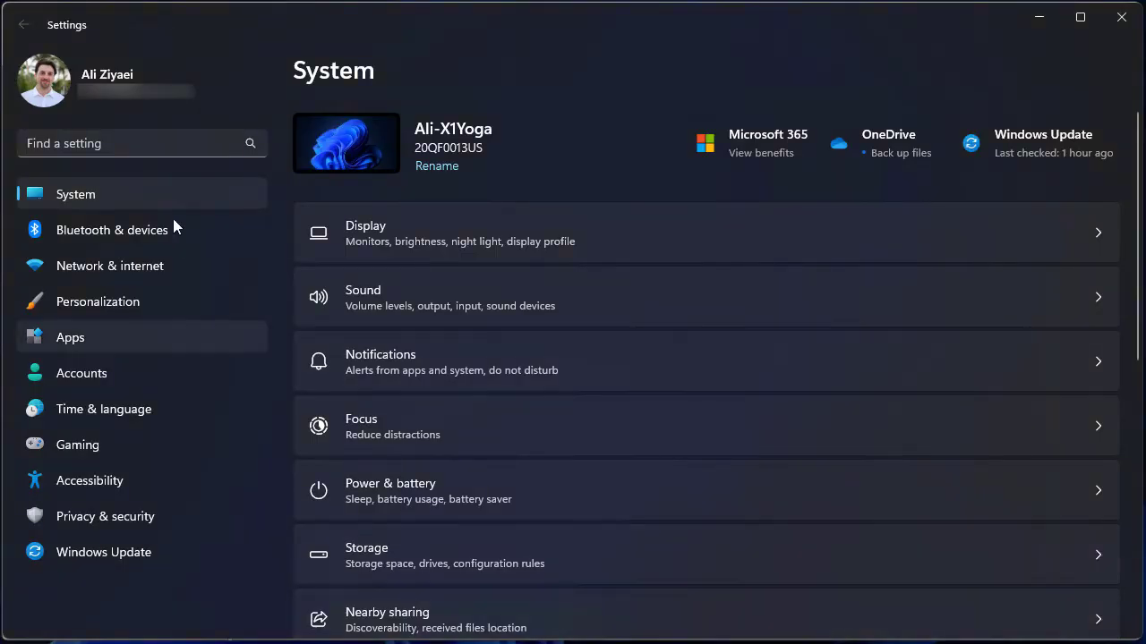
click(149, 151)
text(smar)
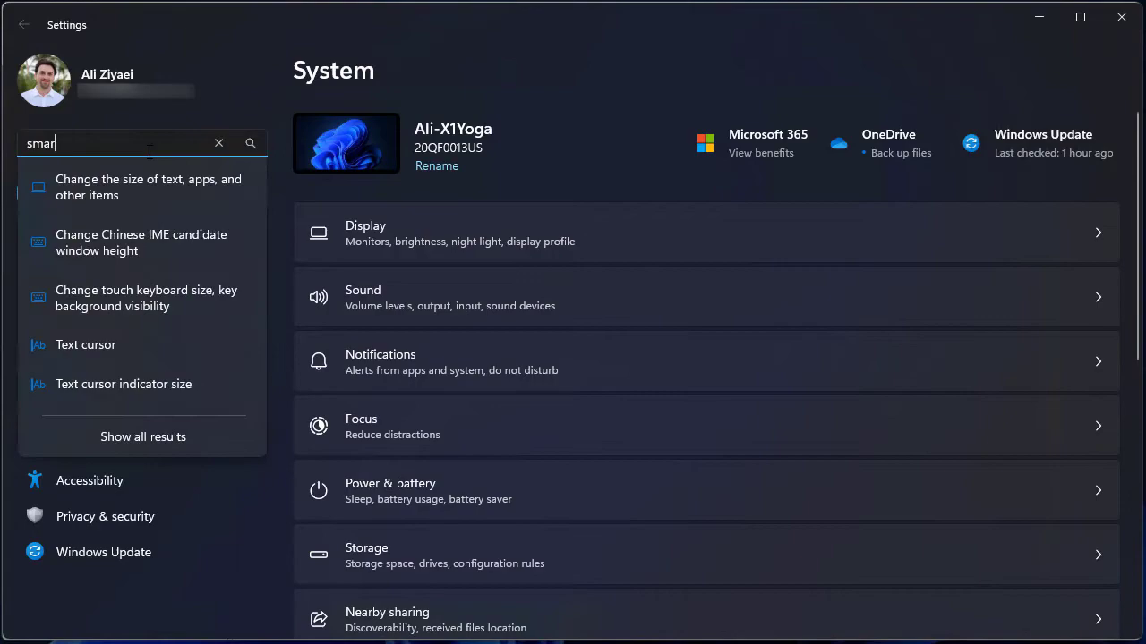
text(t app)
click(138, 174)
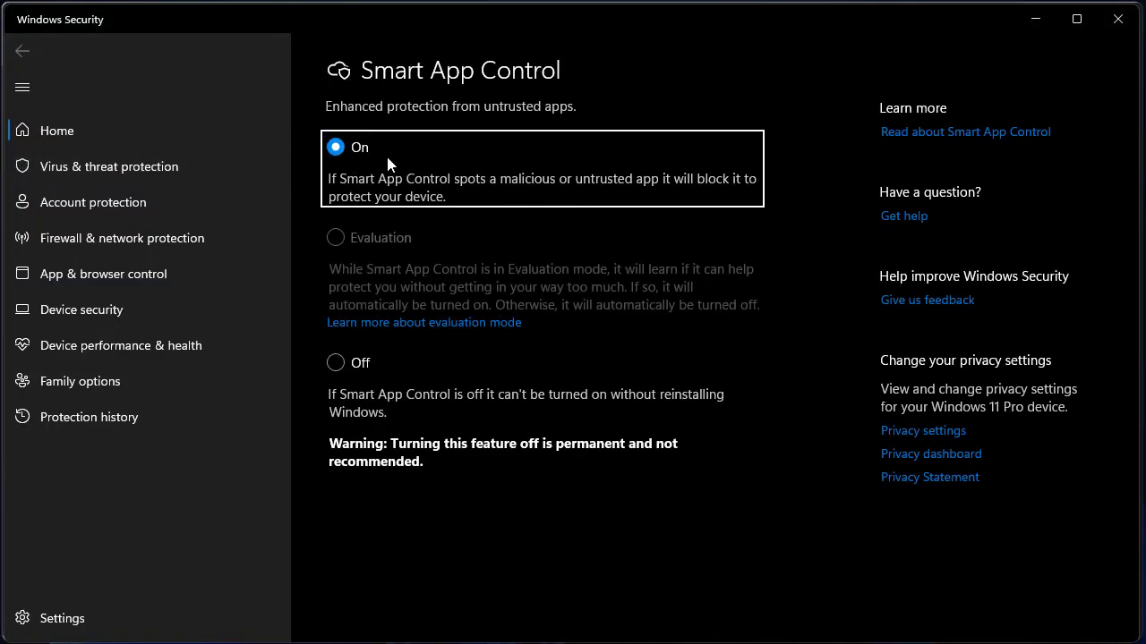
click(1114, 22)
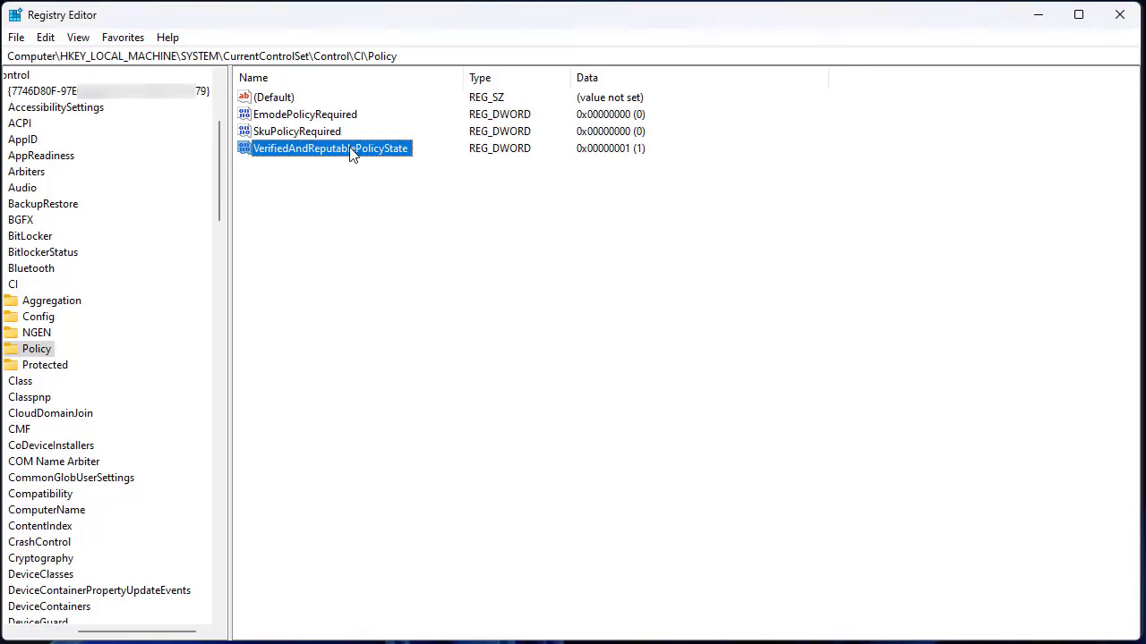
Change VerifiedAndReputablePolicyState to 2, confirm Smart App Control shows Evaluation, and return to Registry Editor.
double_click(350, 154)
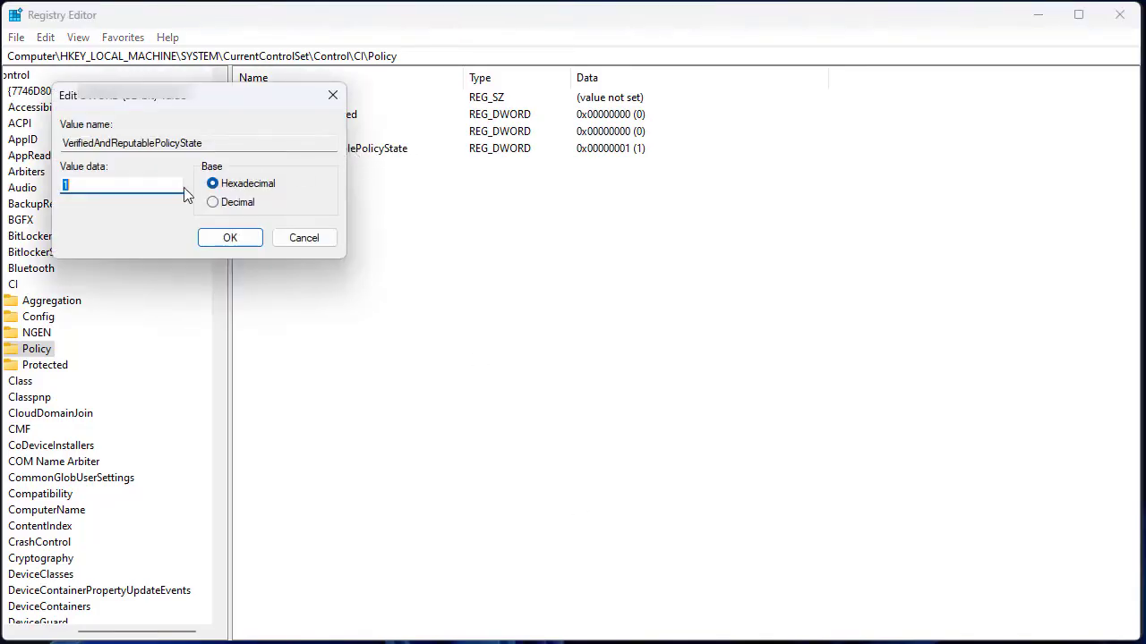
click(227, 237)
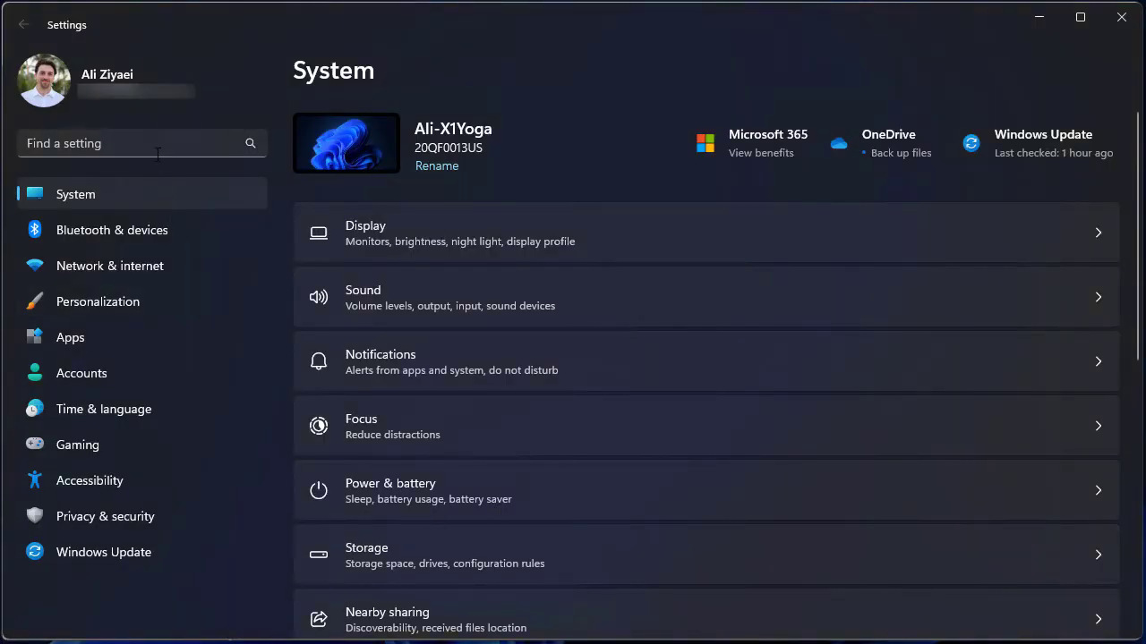
click(158, 152)
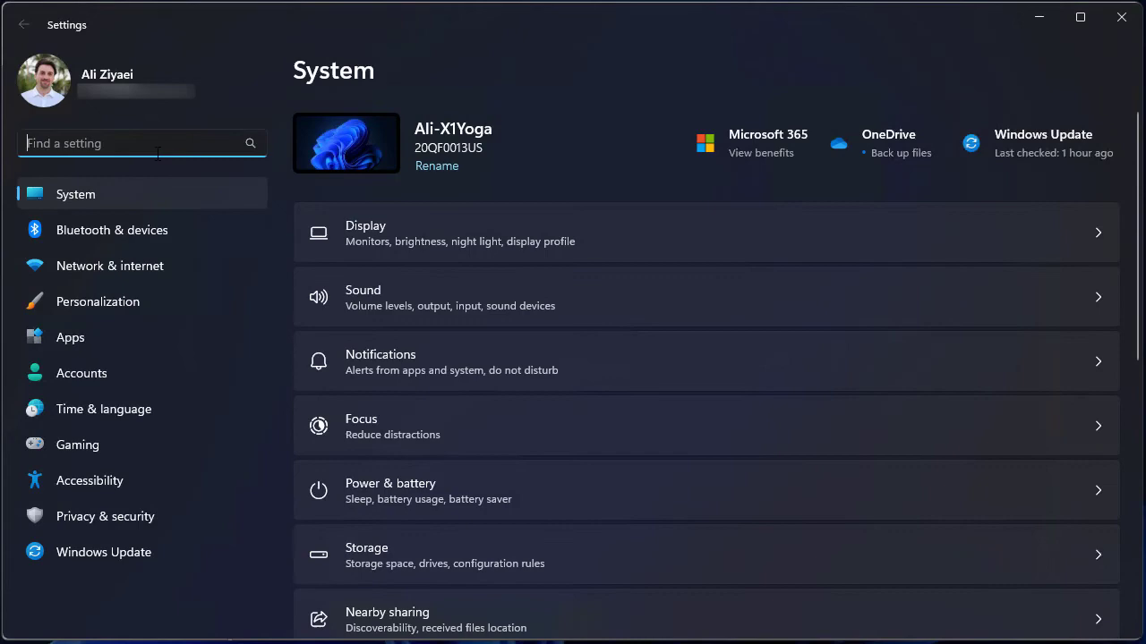
text(smart)
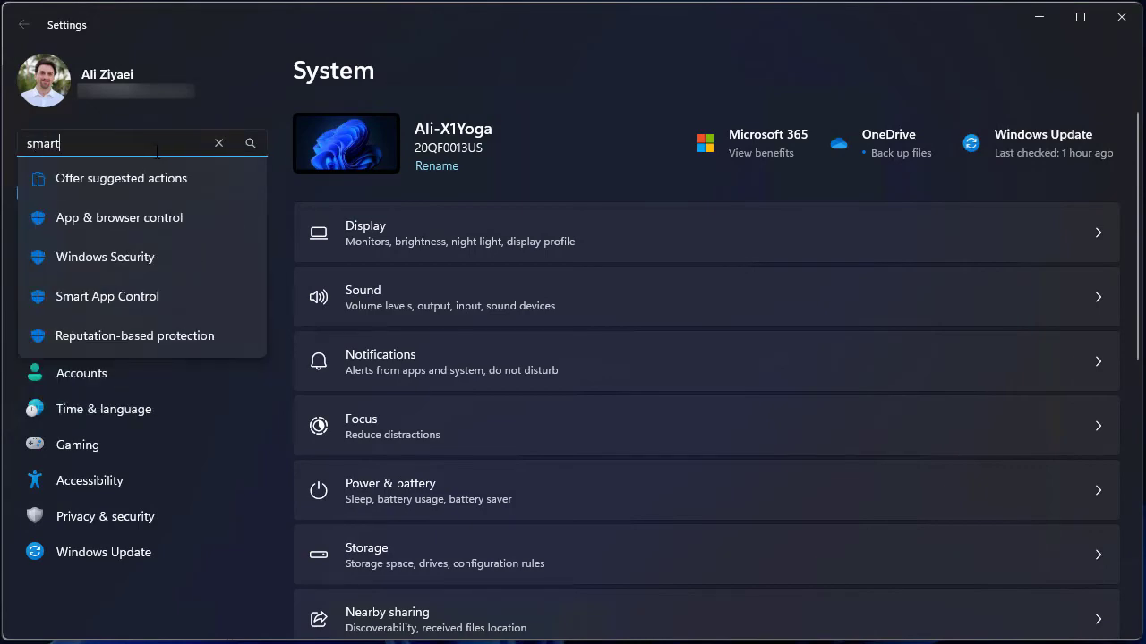
click(127, 294)
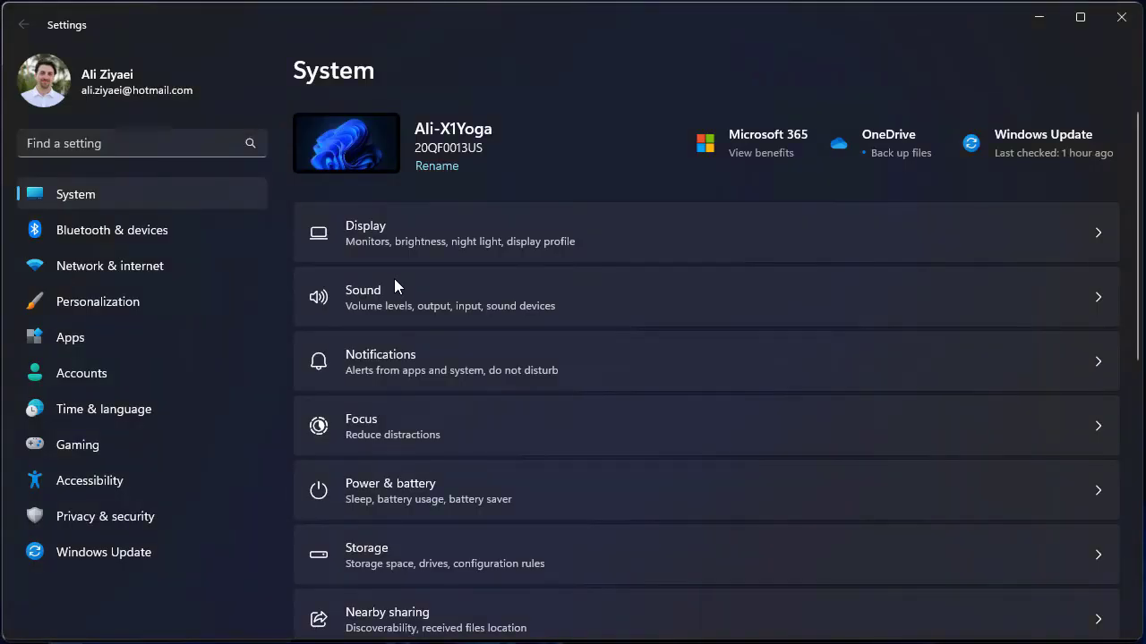
key(alt+Tab)
key(alt+Tab)
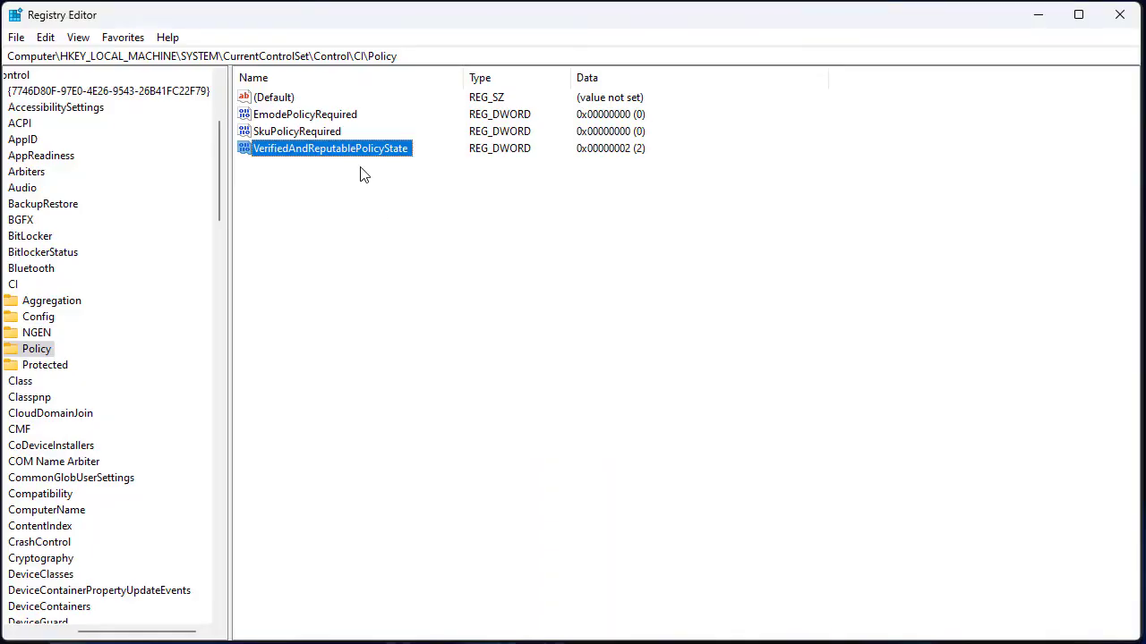
Reset VerifiedAndReputablePolicyState to 0 and close Registry Editor.
double_click(364, 151)
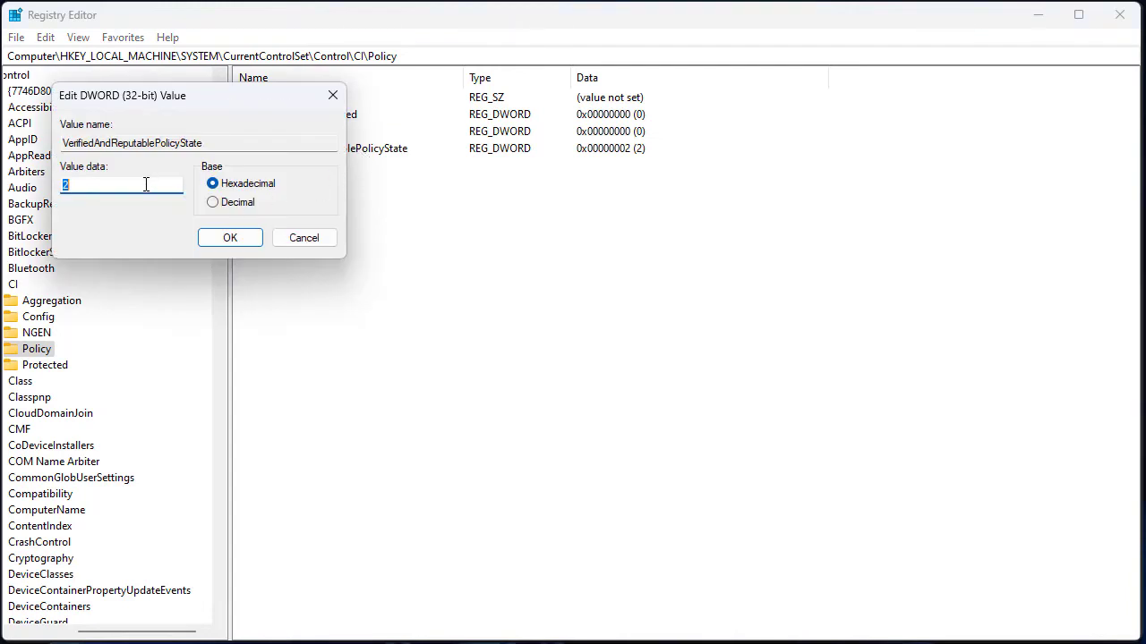
click(230, 237)
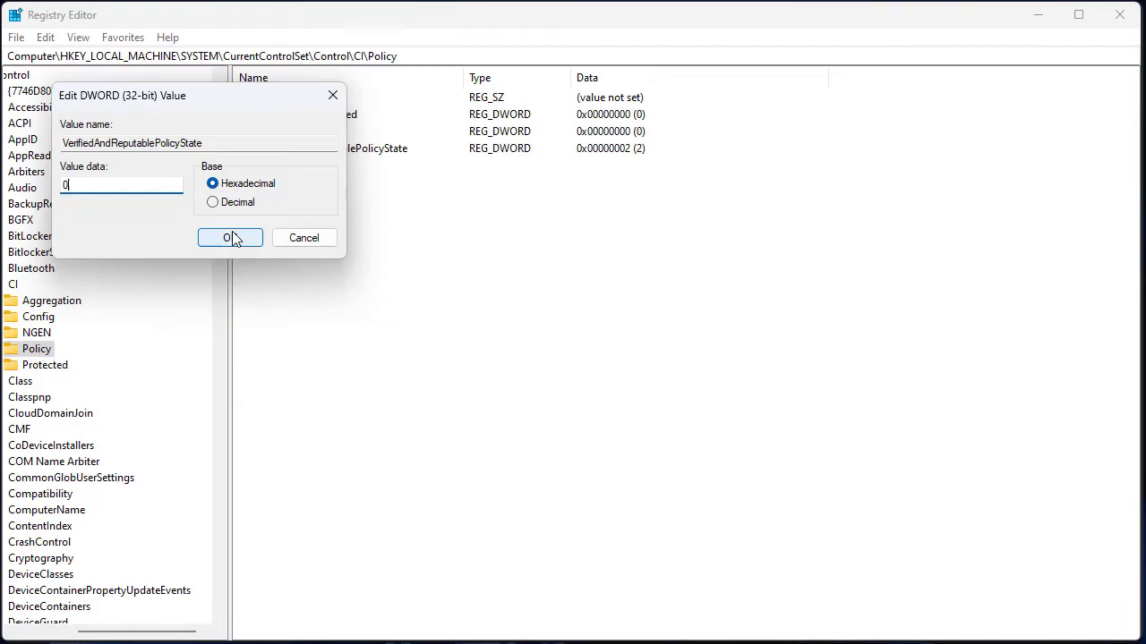
click(1120, 16)
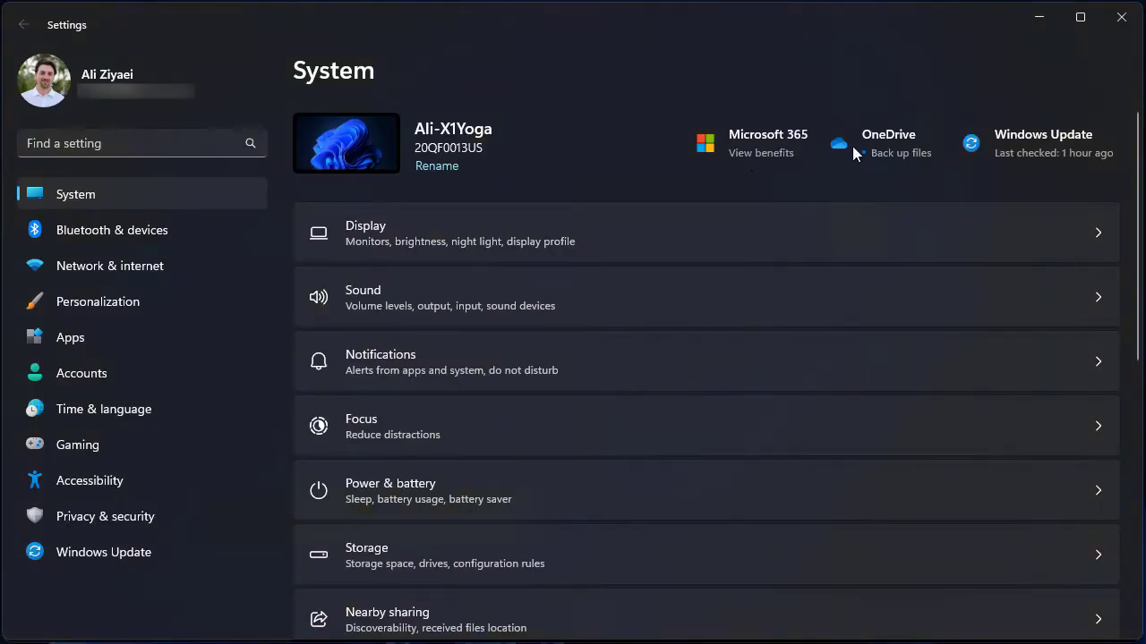
Search Settings for 'smart app' and check that Smart App Control now shows Off.
click(149, 142)
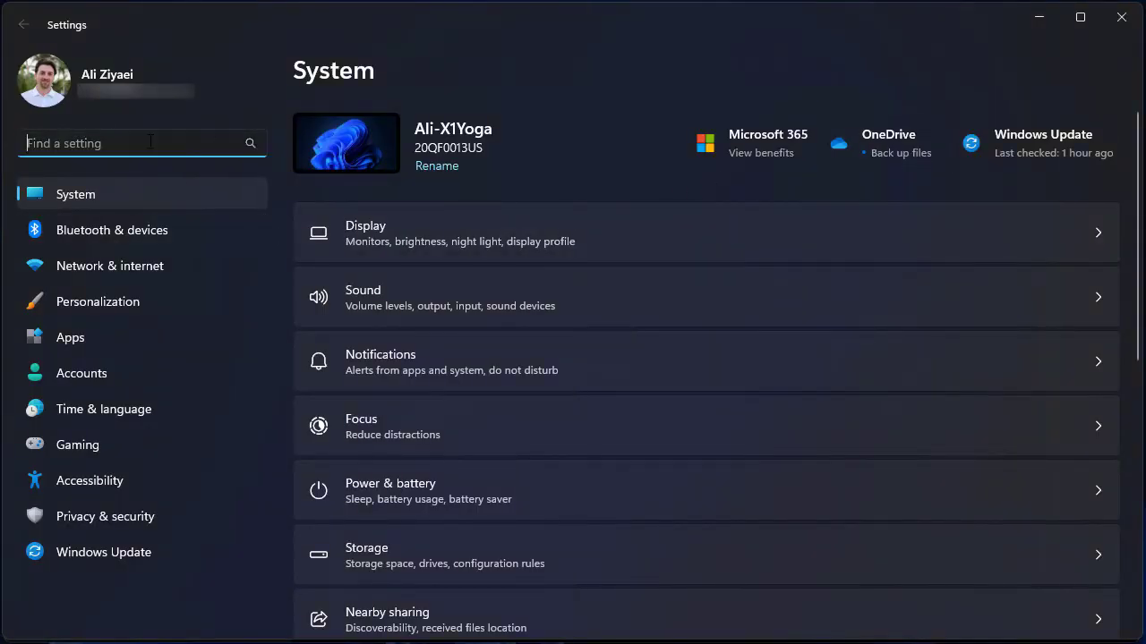
text(smart app)
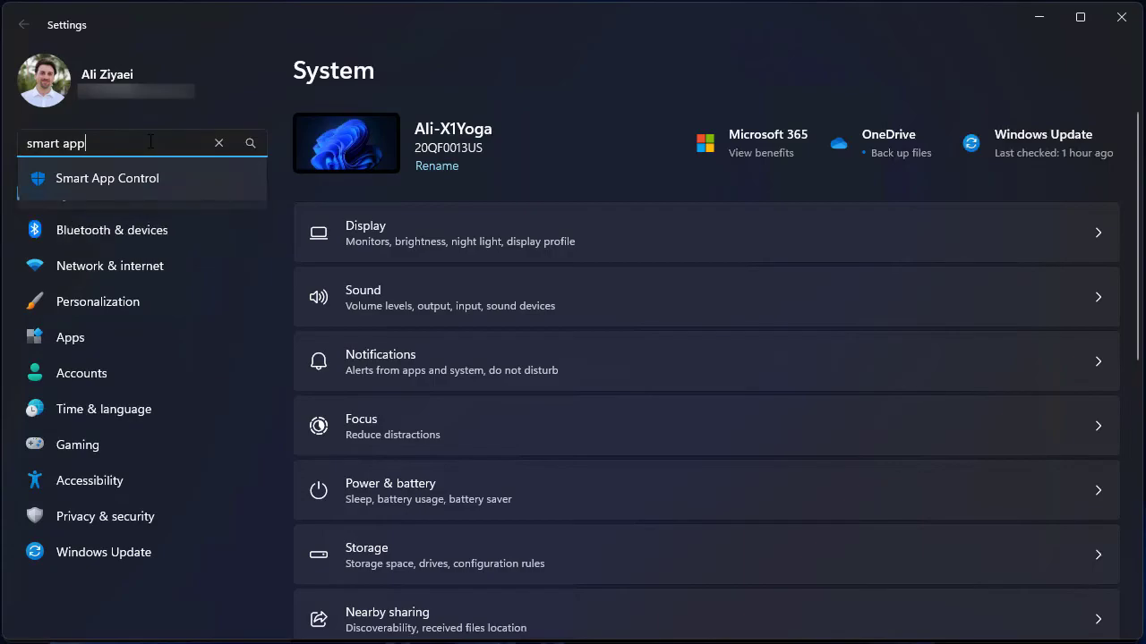
click(121, 167)
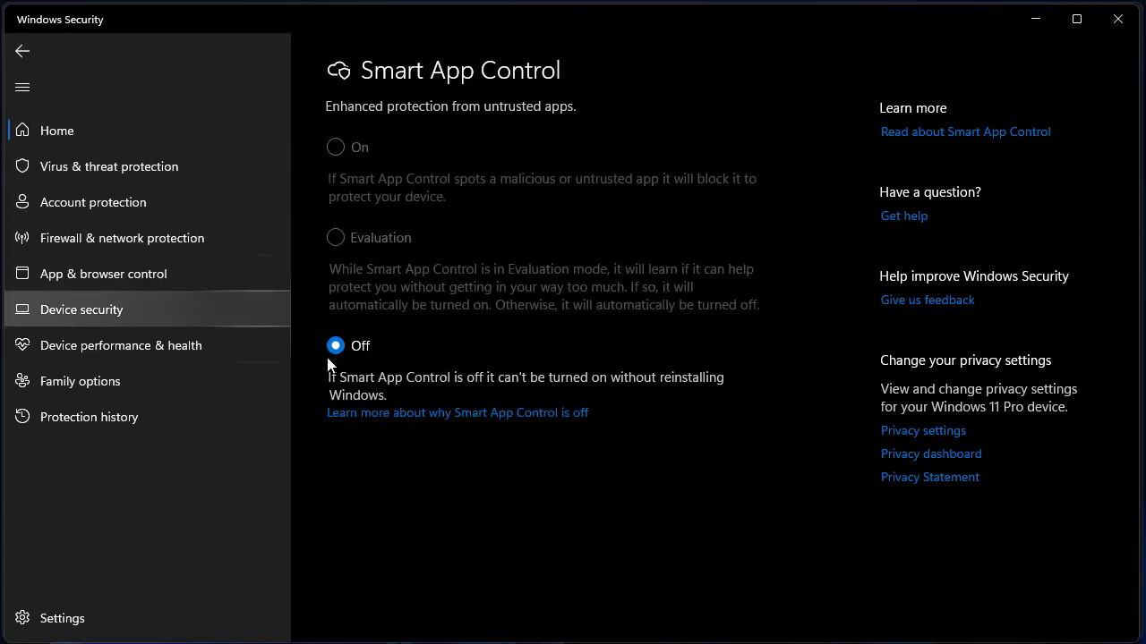